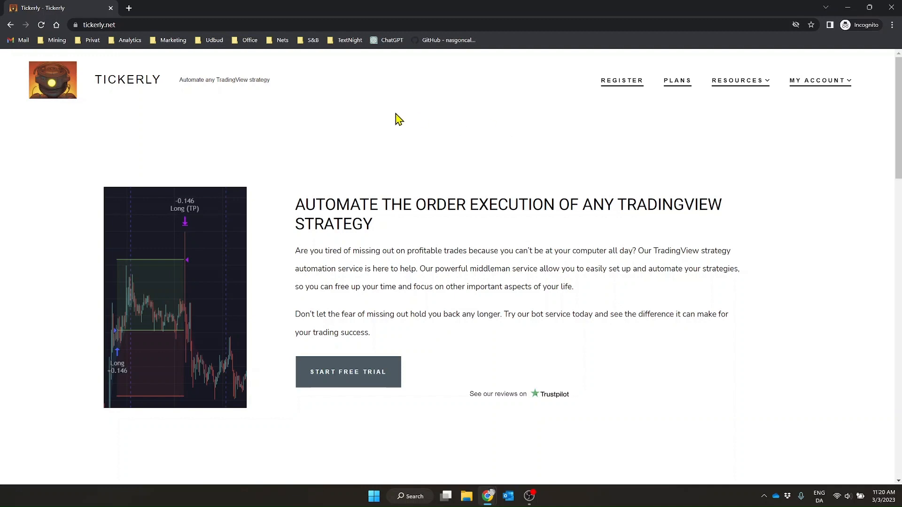
Step: Switch from the Tickerly site to Binance and open the account's API Management page
{"action": "scroll", "coordinate": [328, 143], "scroll_direction": "down", "scroll_amount": 6}
{"action": "scroll", "coordinate": [328, 143], "scroll_direction": "down", "scroll_amount": 8}
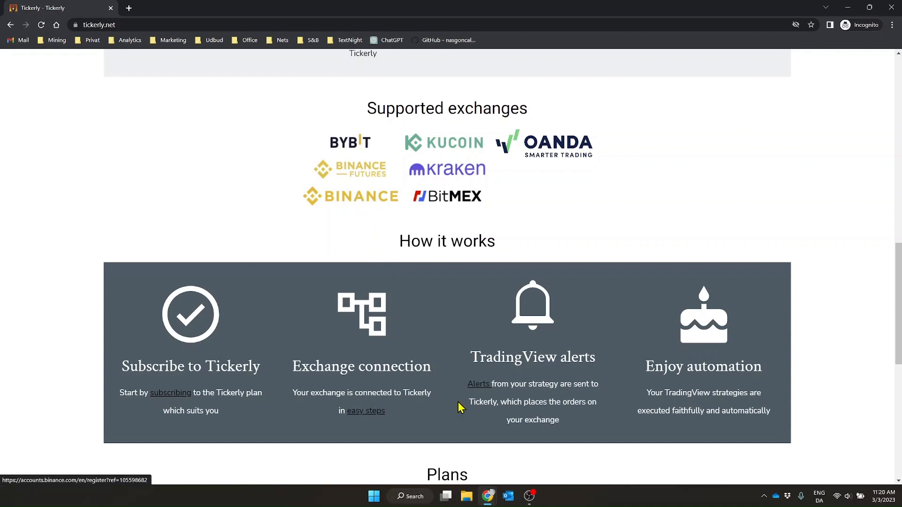
{"action": "mouse_move", "coordinate": [487, 494]}
{"action": "left_click", "coordinate": [481, 474]}
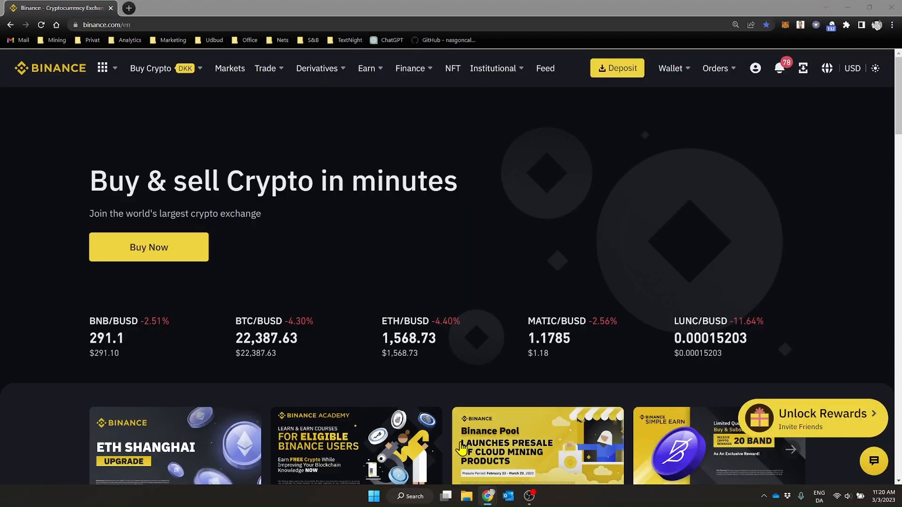
{"action": "mouse_move", "coordinate": [755, 73]}
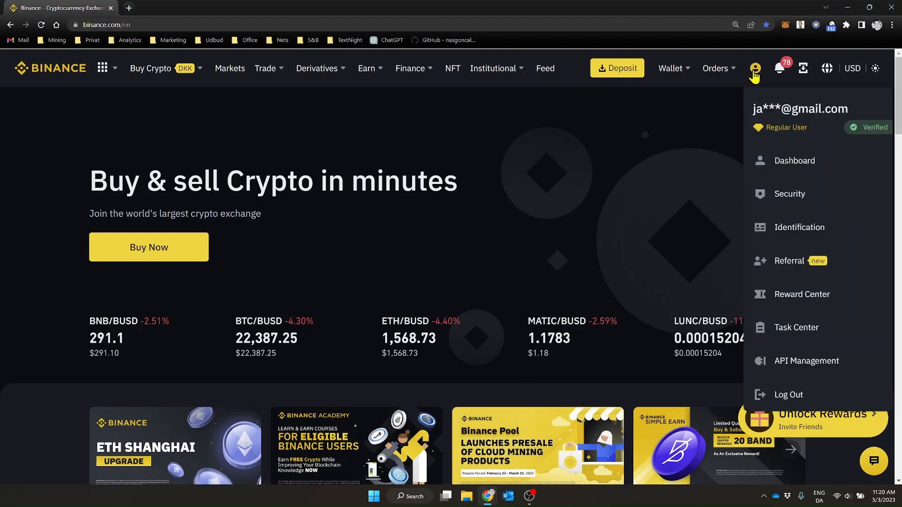
{"action": "left_click", "coordinate": [765, 360]}
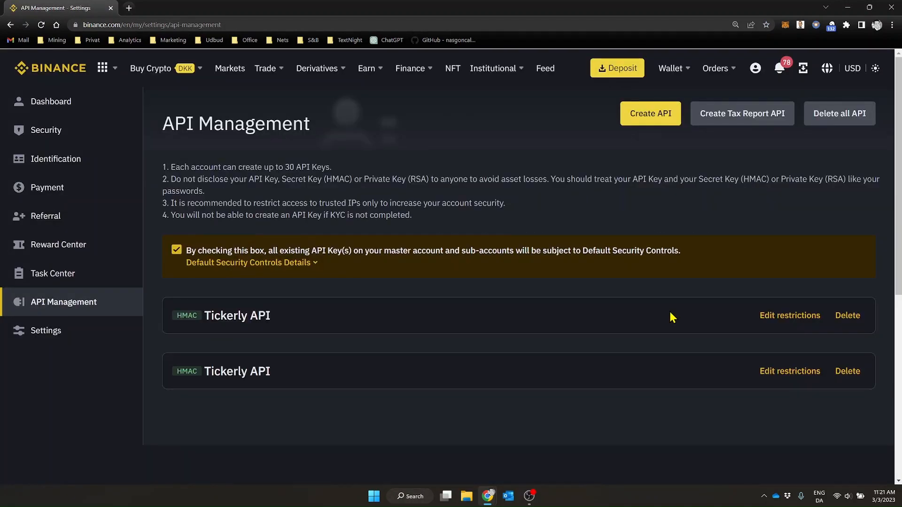
Step: Start creating a system-generated API key labelled "Tickerly API" and proceed to the security verification
{"action": "left_click", "coordinate": [658, 118]}
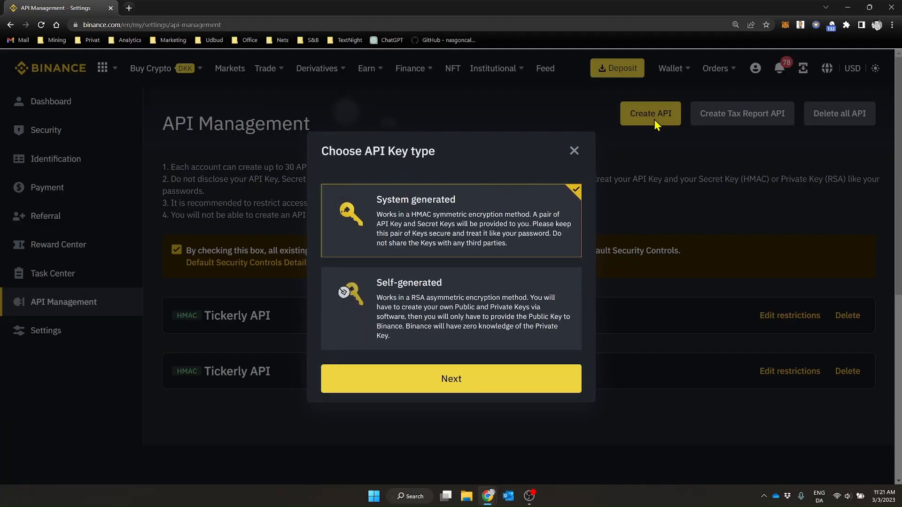
{"action": "left_click", "coordinate": [474, 380]}
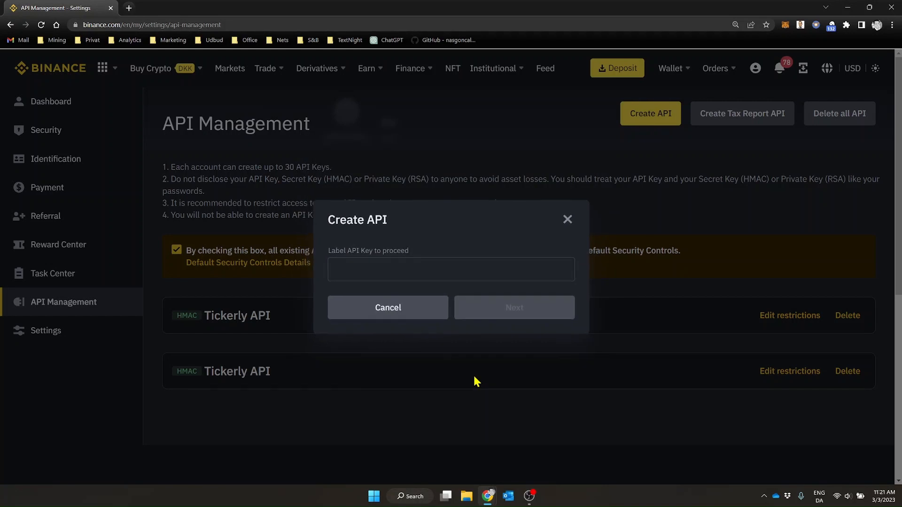
{"action": "left_click", "coordinate": [448, 272]}
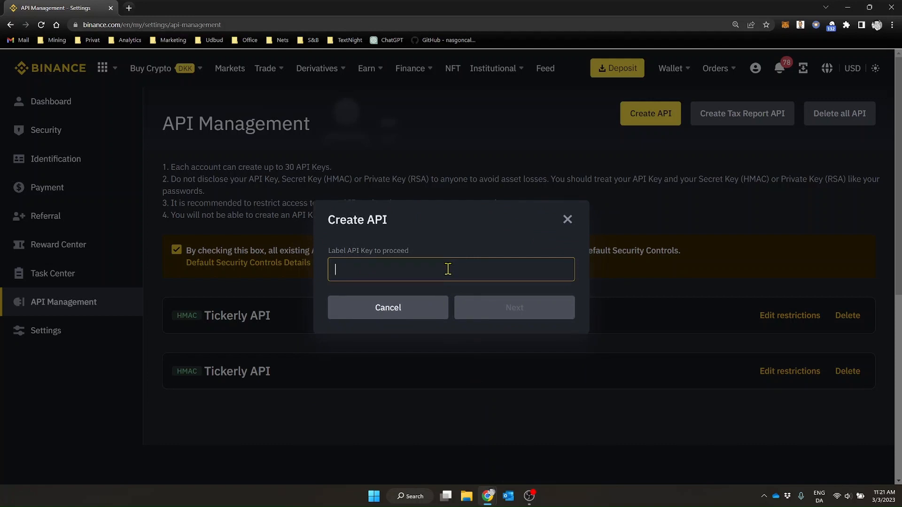
{"action": "type", "text": "Tickerly "}
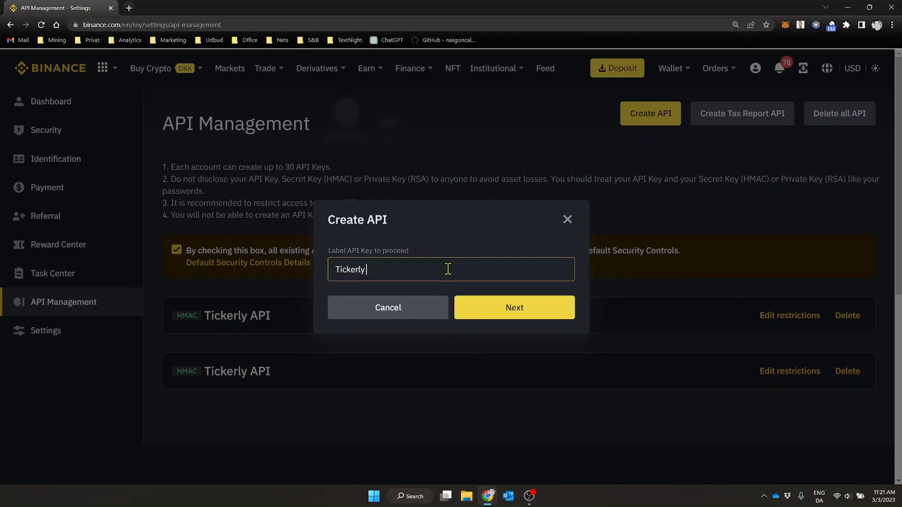
{"action": "type", "text": "API"}
{"action": "left_click", "coordinate": [470, 308]}
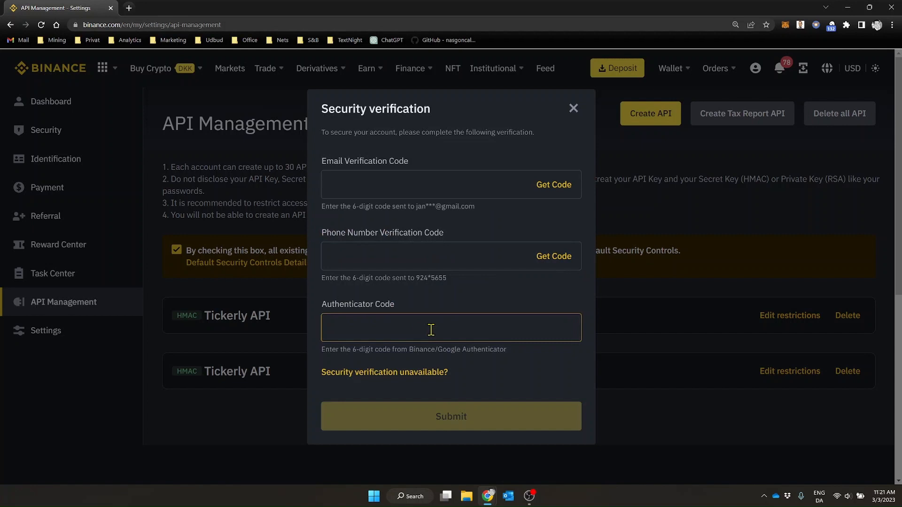
Step: Request the email and phone codes, fill in the email, phone and authenticator verification codes, and submit the security verification
{"action": "left_click", "coordinate": [551, 186]}
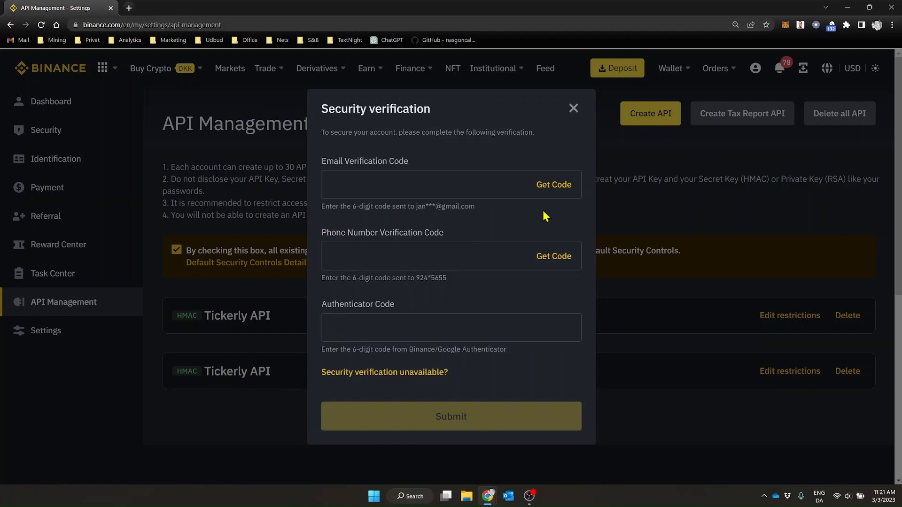
{"action": "left_click", "coordinate": [554, 260]}
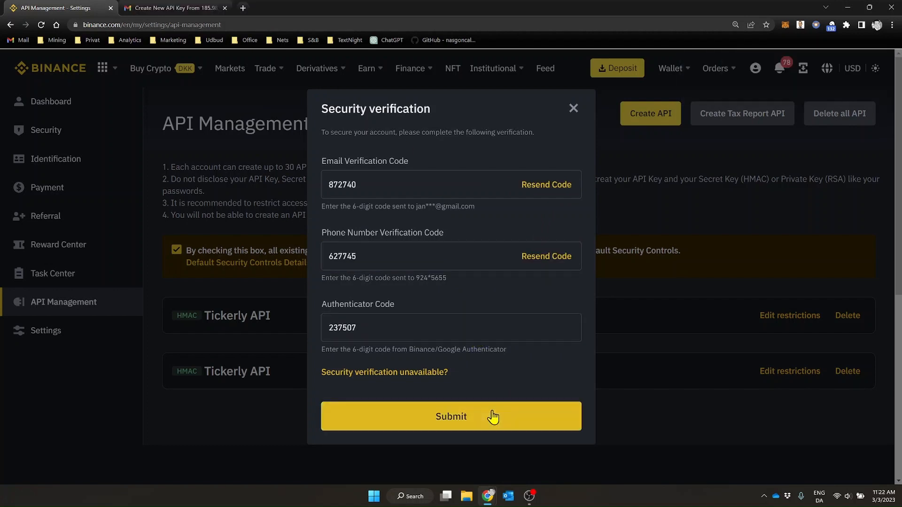
{"action": "left_click", "coordinate": [493, 414]}
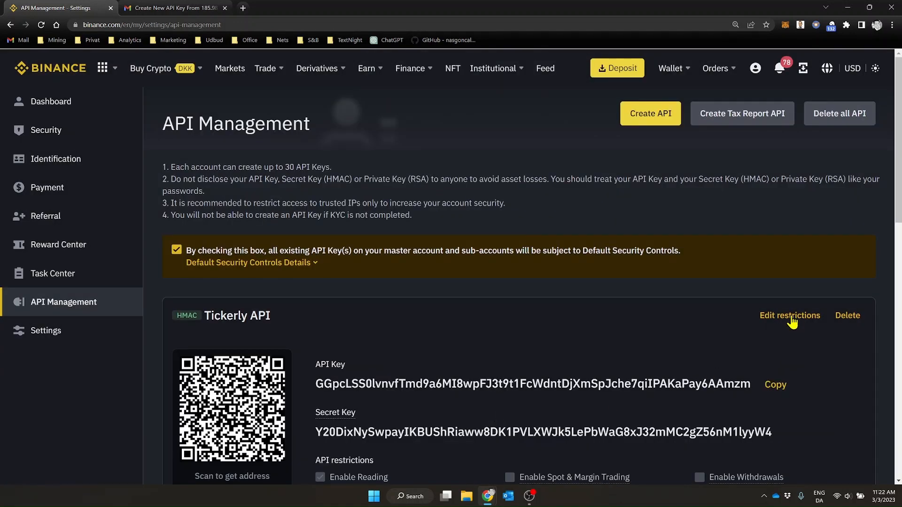
Step: Edit the new Tickerly API key's restrictions and limit its IP access to trusted IPs only
{"action": "left_click", "coordinate": [792, 317]}
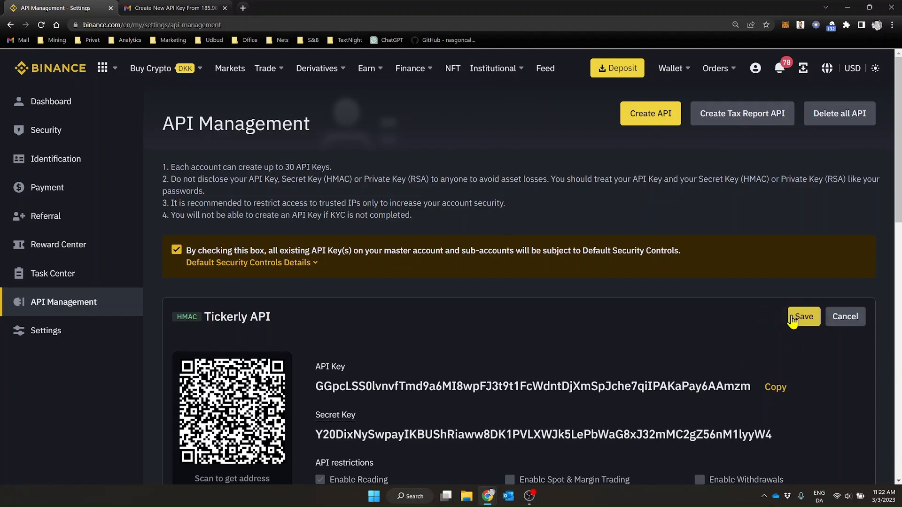
{"action": "scroll", "coordinate": [694, 311], "scroll_direction": "down", "scroll_amount": 4}
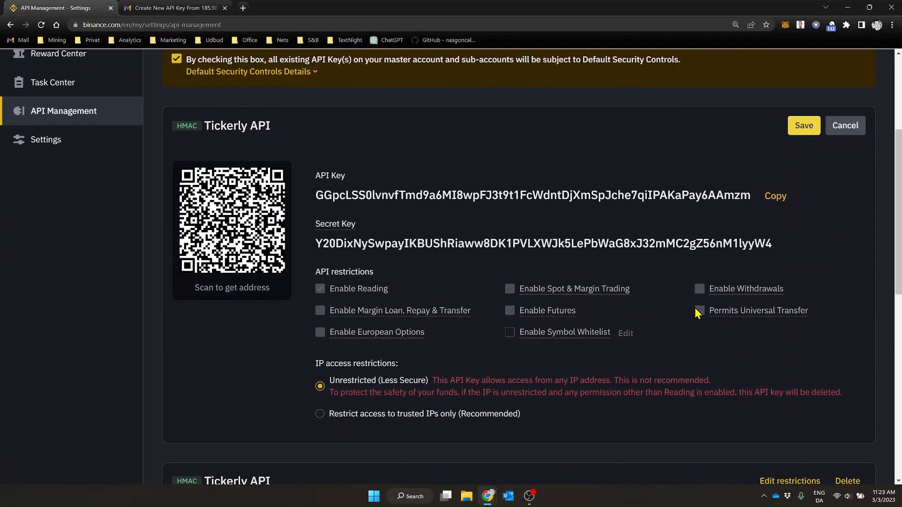
{"action": "left_click", "coordinate": [319, 414]}
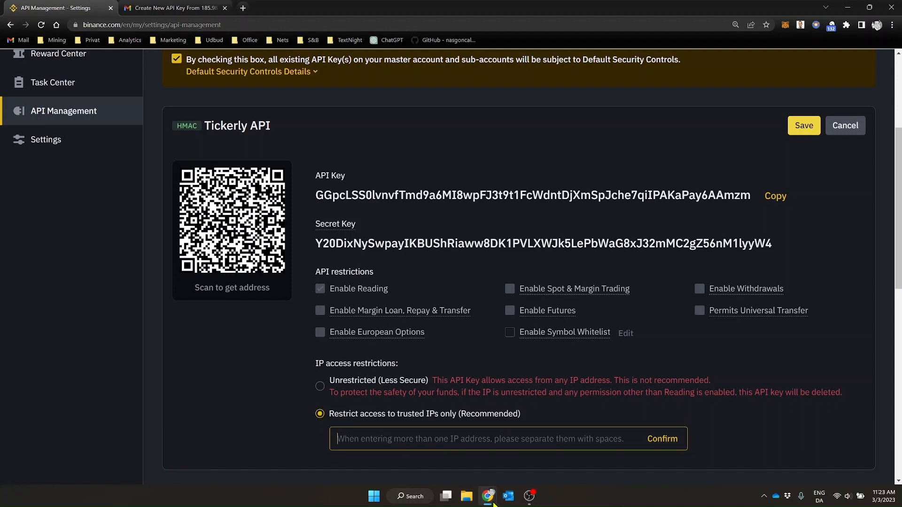
Step: Switch to the Tickerly site, open its exchange setup instructions and copy the whitelist IP address 15.235.131.59
{"action": "mouse_move", "coordinate": [491, 500]}
{"action": "left_click", "coordinate": [526, 453]}
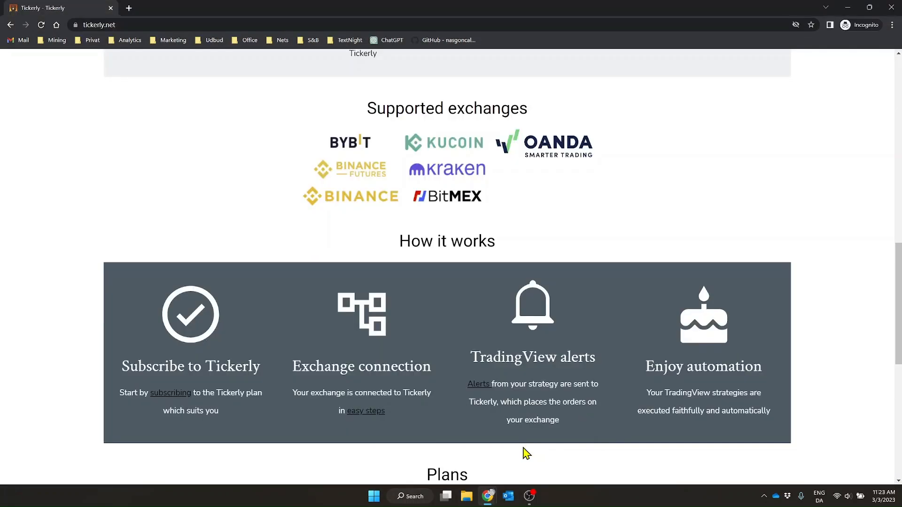
{"action": "scroll", "coordinate": [722, 232], "scroll_direction": "up", "scroll_amount": 15}
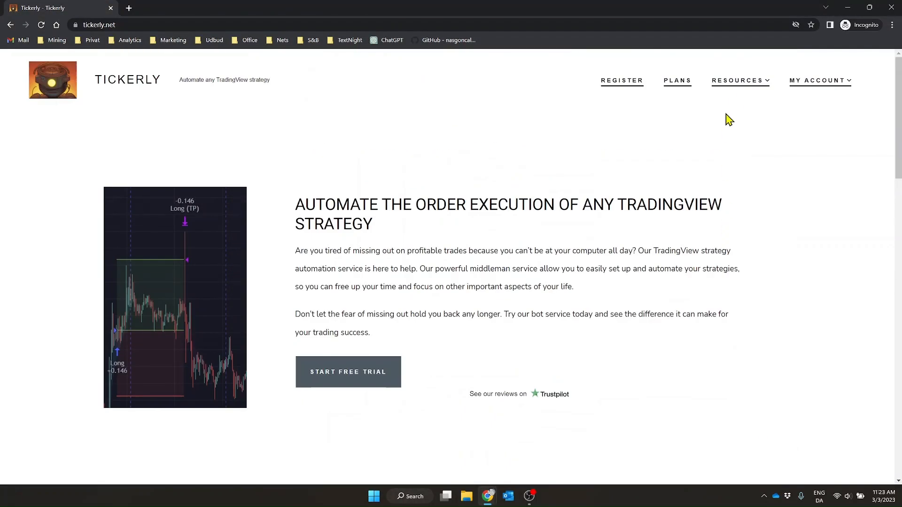
{"action": "mouse_move", "coordinate": [741, 82]}
{"action": "left_click", "coordinate": [750, 138]}
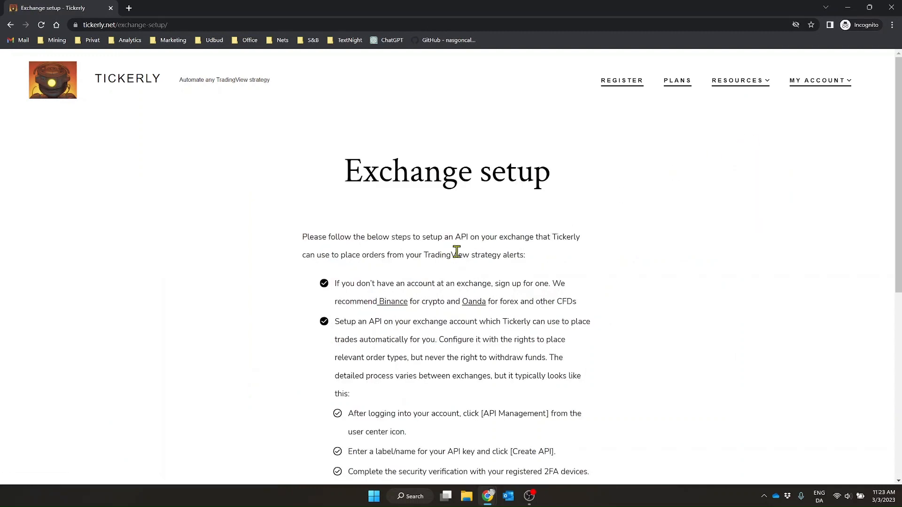
{"action": "scroll", "coordinate": [458, 253], "scroll_direction": "down", "scroll_amount": 2}
{"action": "scroll", "coordinate": [462, 254], "scroll_direction": "down", "scroll_amount": 3}
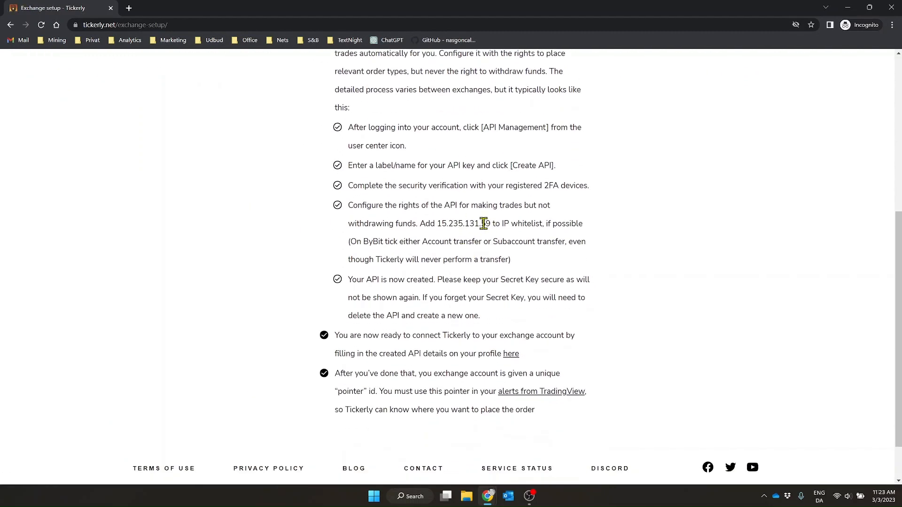
{"action": "left_click_drag", "start_coordinate": [490, 223], "coordinate": [438, 223]}
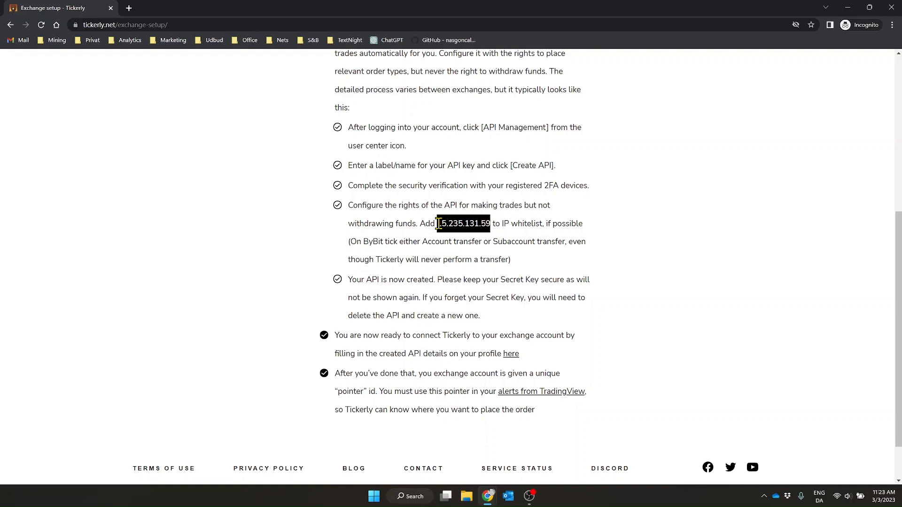
{"action": "right_click", "coordinate": [462, 222]}
{"action": "left_click", "coordinate": [487, 234]}
Step: Back in Binance, add 15.235.131.59 as a trusted IP and enable Spot & Margin Trading and Futures for the key
{"action": "mouse_move", "coordinate": [489, 497]}
{"action": "left_click", "coordinate": [449, 448]}
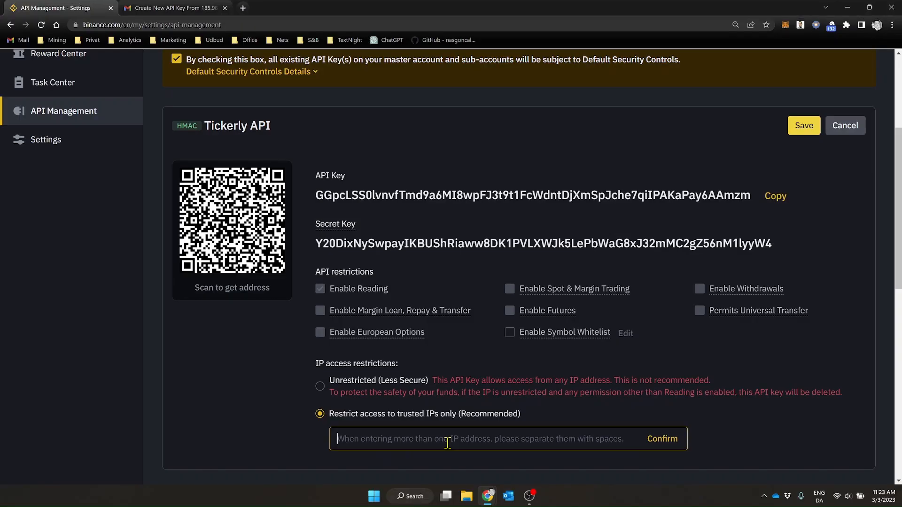
{"action": "right_click", "coordinate": [416, 437]}
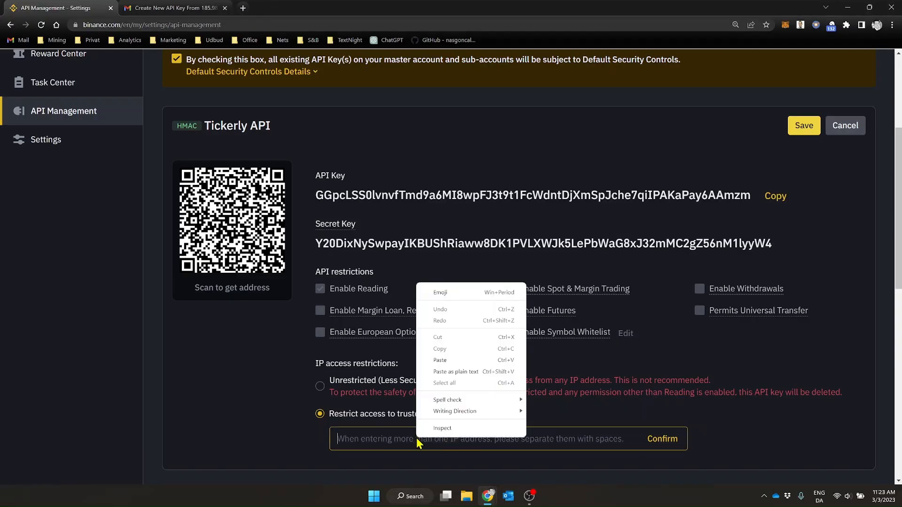
{"action": "left_click", "coordinate": [443, 364]}
{"action": "left_click", "coordinate": [656, 440]}
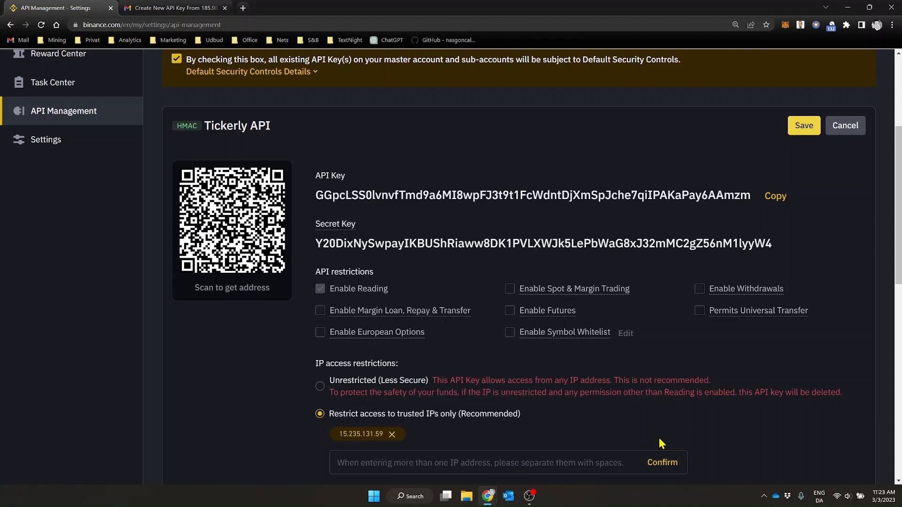
{"action": "left_click", "coordinate": [510, 290]}
Step: Copy the new API key and paste it into a new Notepad document
{"action": "left_click", "coordinate": [776, 196]}
{"action": "key", "text": "super"}
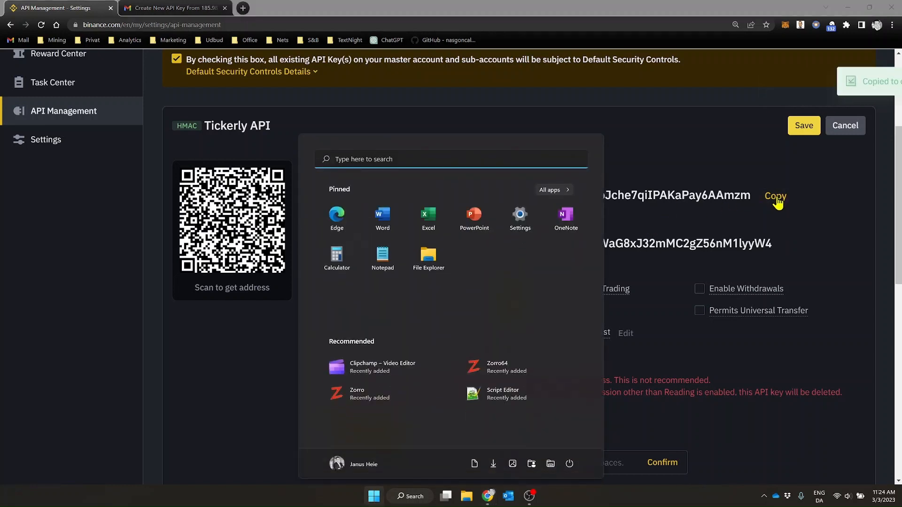
{"action": "type", "text": "note"}
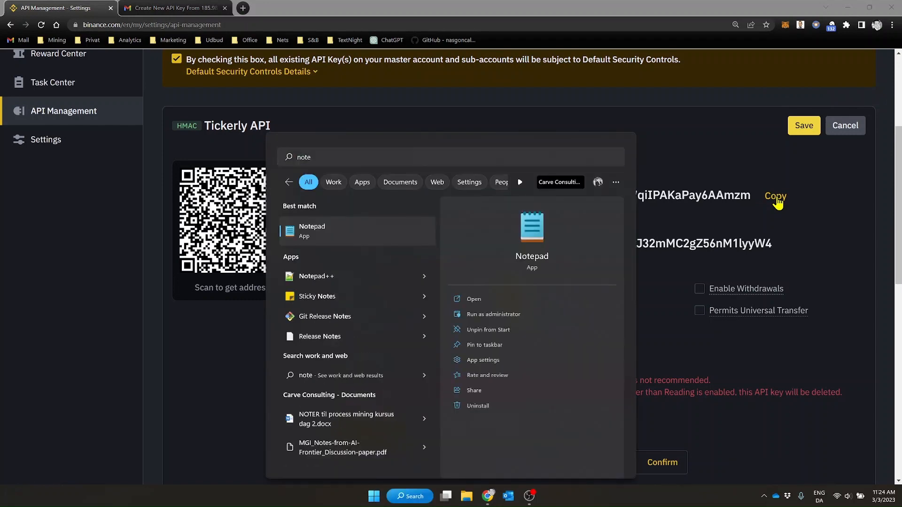
{"action": "key", "text": "Return"}
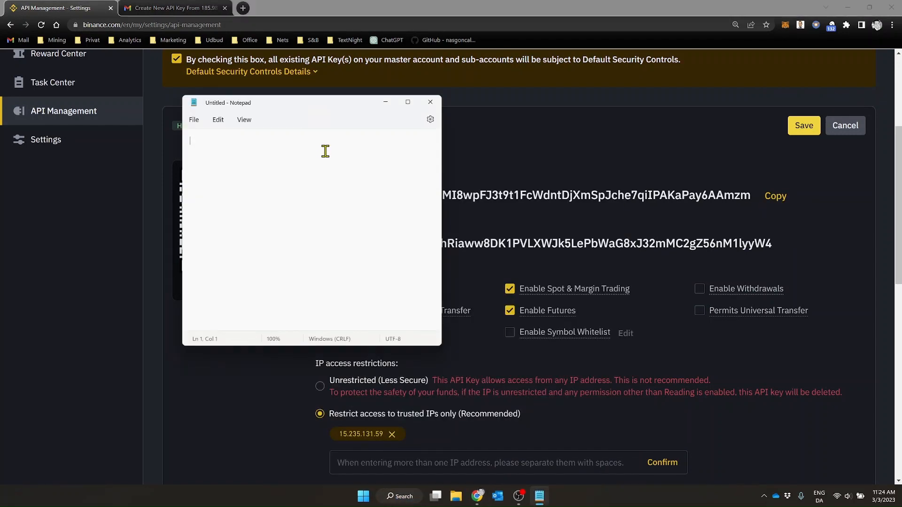
{"action": "key", "text": "ctrl+v"}
{"action": "key", "text": "Return"}
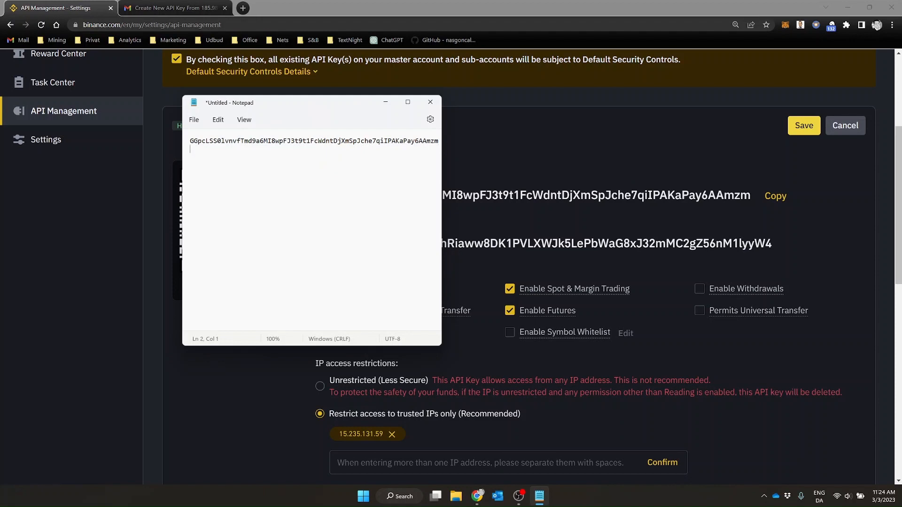
Step: Copy the secret key from Binance and paste it below the API key in Notepad
{"action": "left_click_drag", "start_coordinate": [804, 254], "coordinate": [316, 243]}
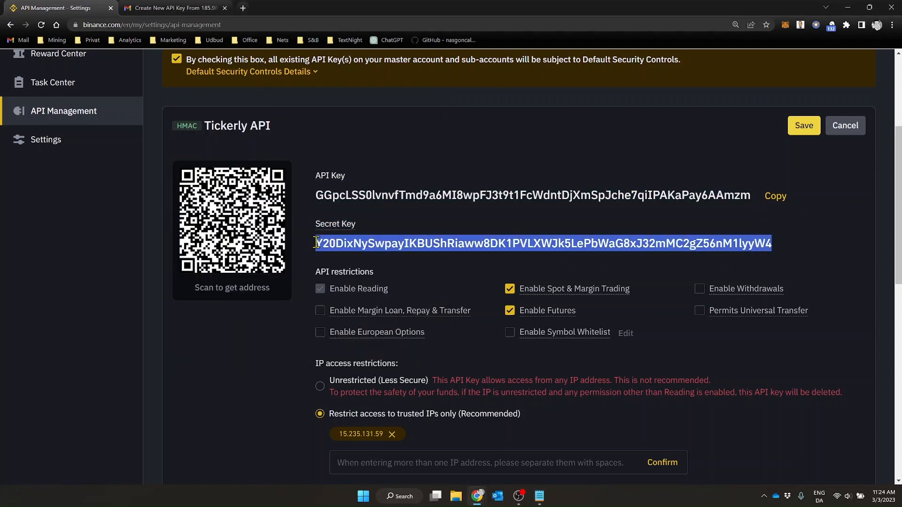
{"action": "key", "text": "alt+Tab"}
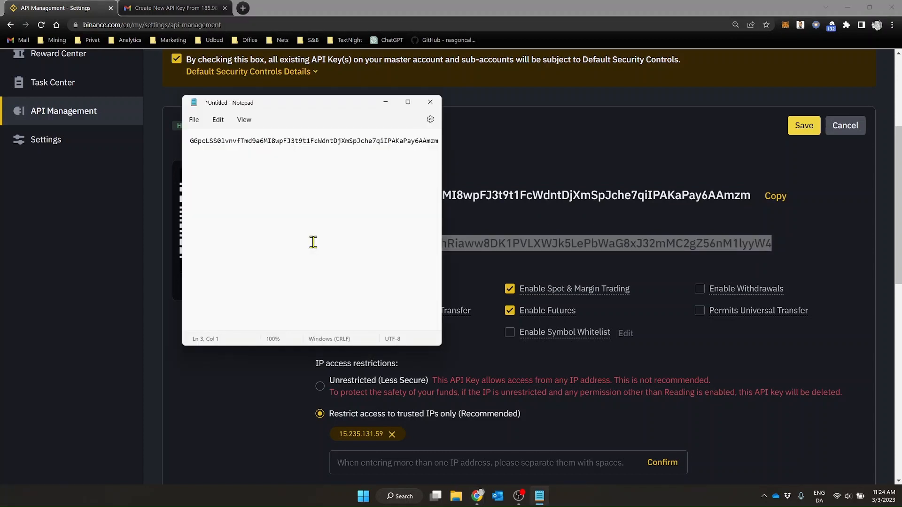
{"action": "key", "text": "ctrl+v"}
{"action": "key", "text": "Return"}
{"action": "key", "text": "Return"}
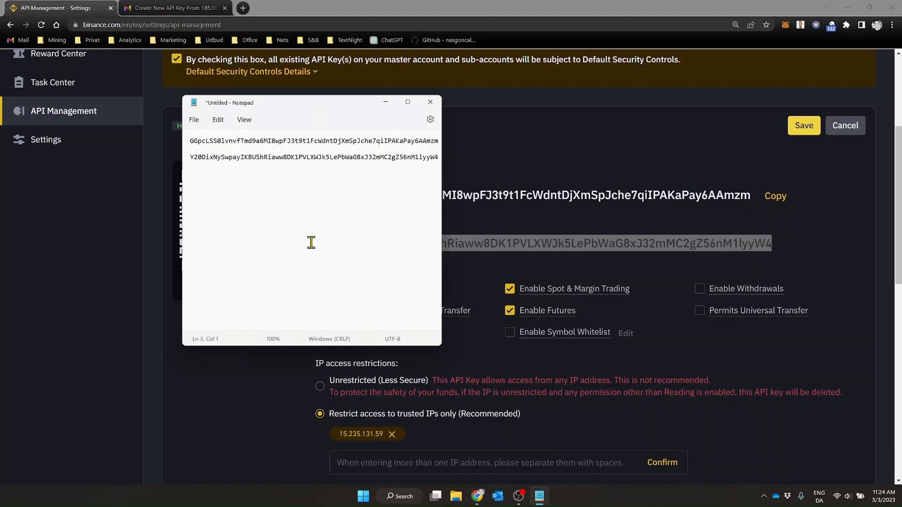
Step: Return to Binance and save the Tickerly API key's edited restrictions
{"action": "left_click", "coordinate": [779, 153]}
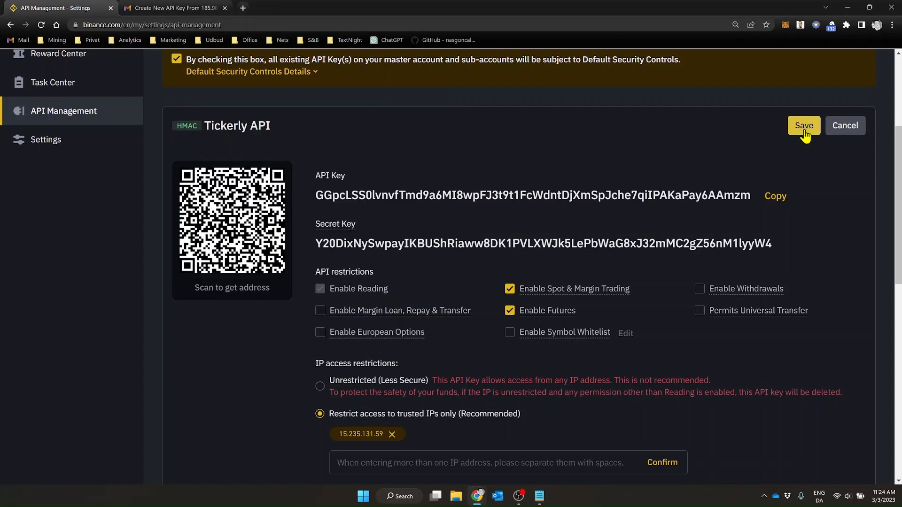
{"action": "left_click", "coordinate": [804, 135]}
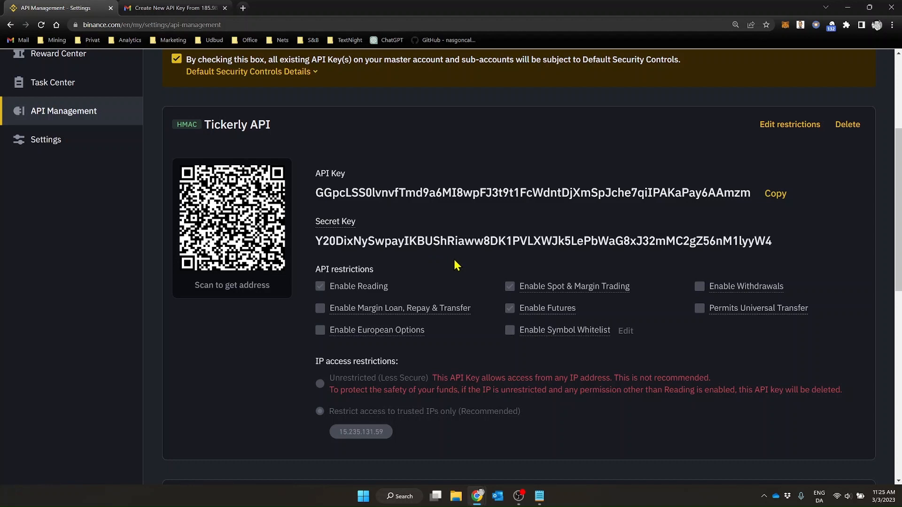
Step: Switch to the Tickerly site, open its form for adding an exchange, and set the exchange to Binance USD-M
{"action": "mouse_move", "coordinate": [479, 499]}
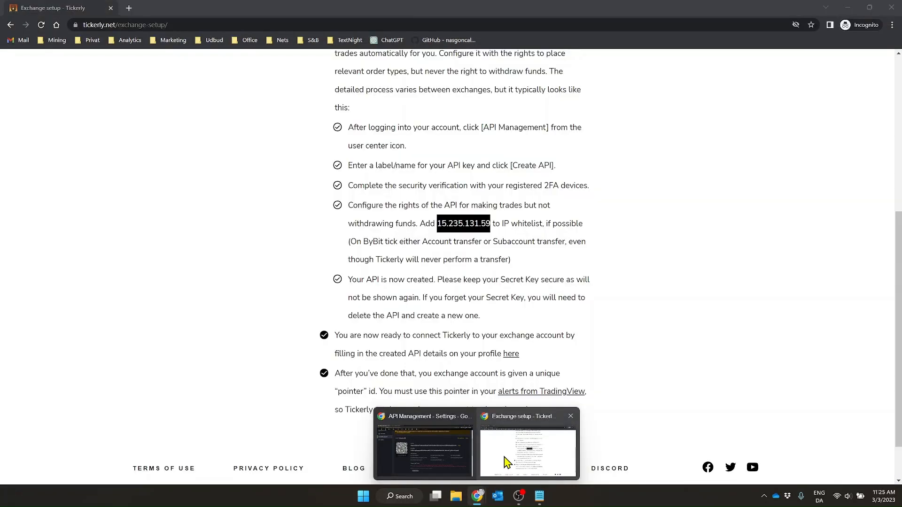
{"action": "left_click", "coordinate": [503, 463]}
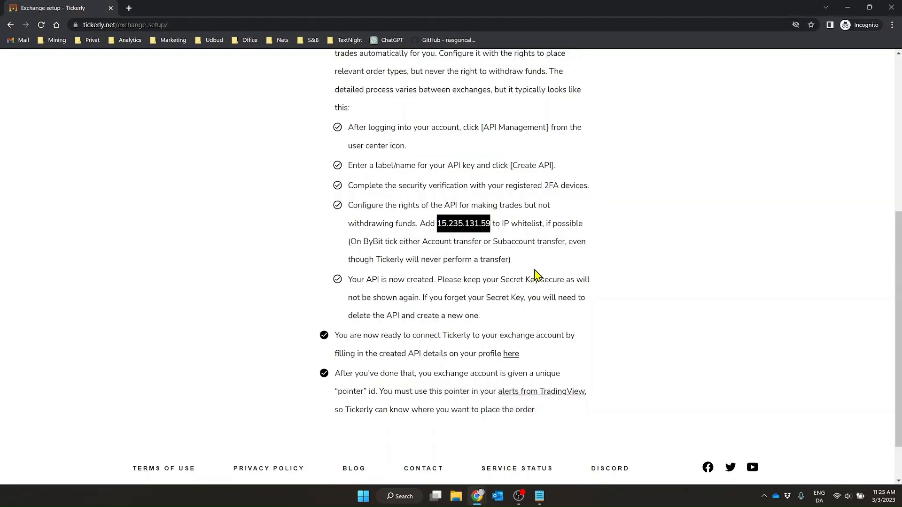
{"action": "scroll", "coordinate": [535, 277], "scroll_direction": "up", "scroll_amount": 6}
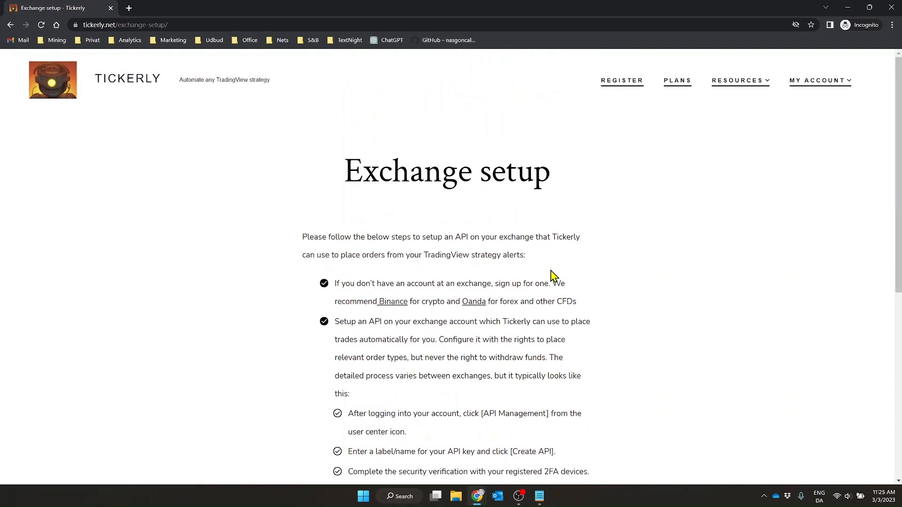
{"action": "mouse_move", "coordinate": [807, 76]}
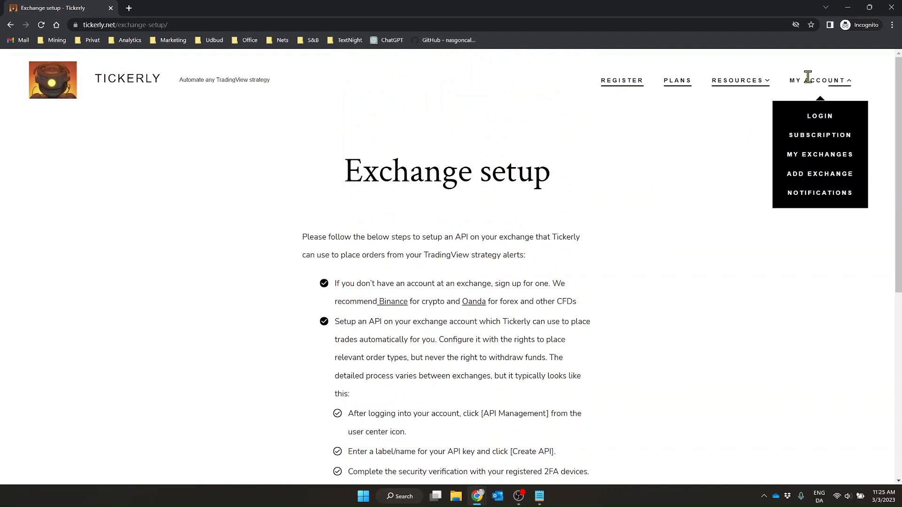
{"action": "left_click", "coordinate": [805, 181]}
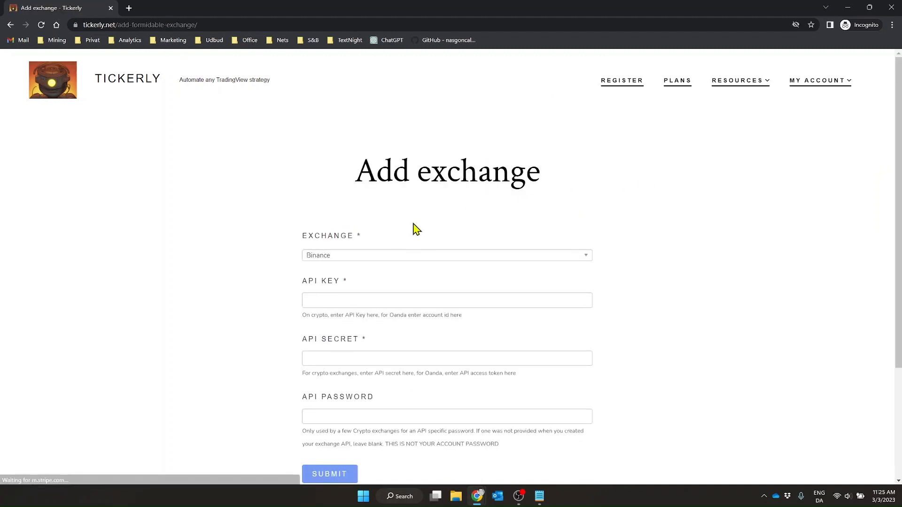
{"action": "left_click", "coordinate": [383, 260]}
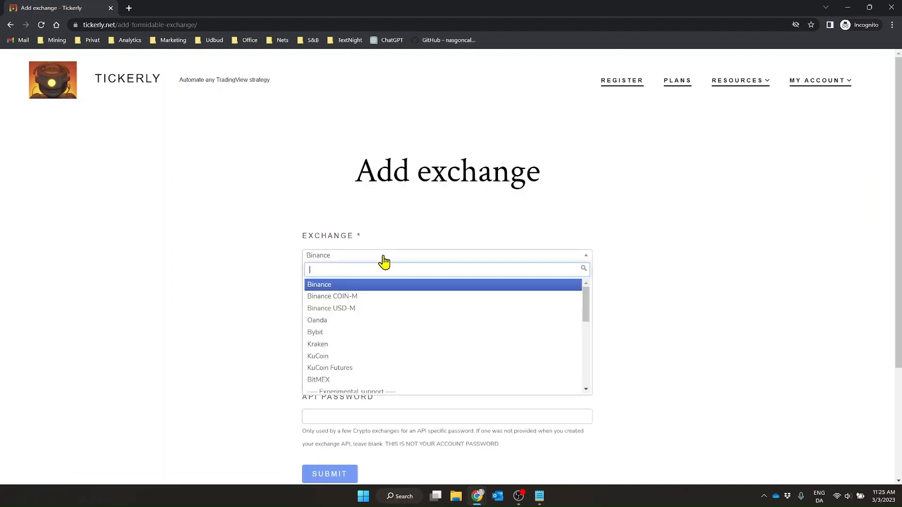
{"action": "left_click", "coordinate": [364, 308]}
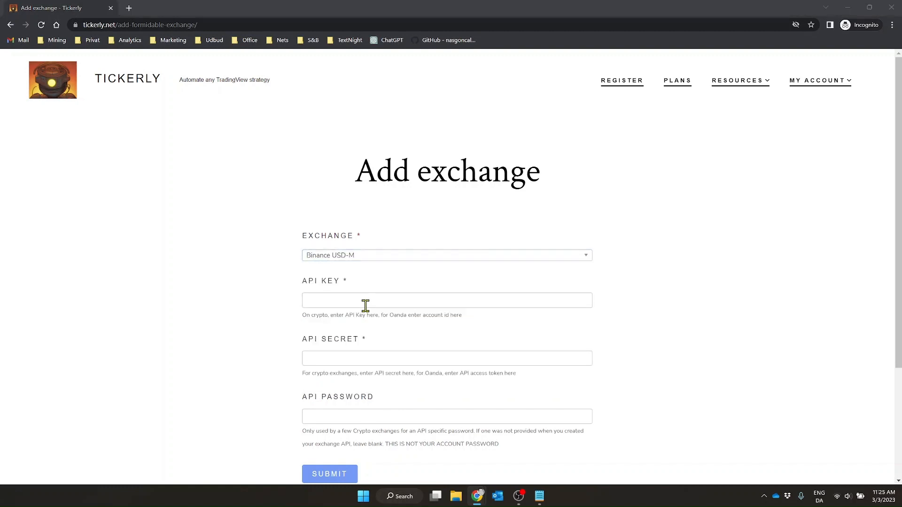
Step: Copy the API key from the first line of the Notepad document and paste it into Tickerly's API Key field
{"action": "key", "text": "alt+Tab"}
{"action": "left_click", "coordinate": [367, 310]}
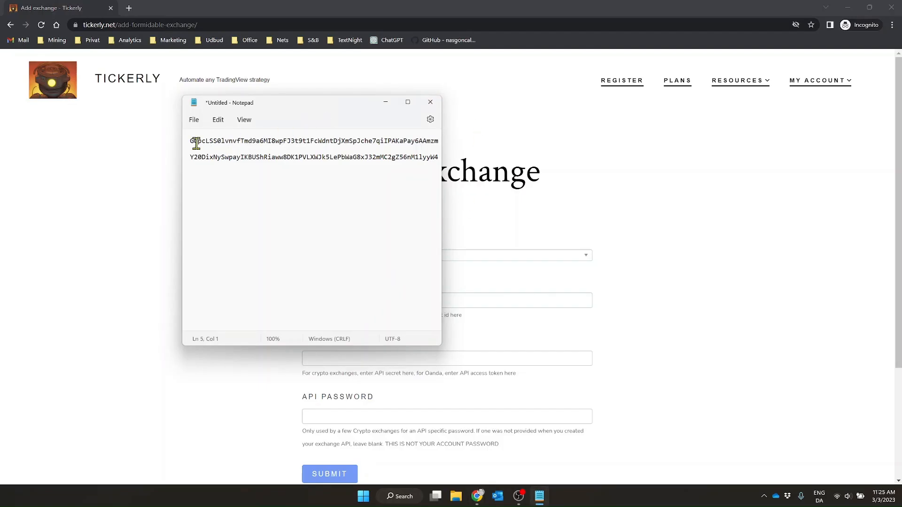
{"action": "left_click_drag", "start_coordinate": [191, 141], "coordinate": [480, 142]}
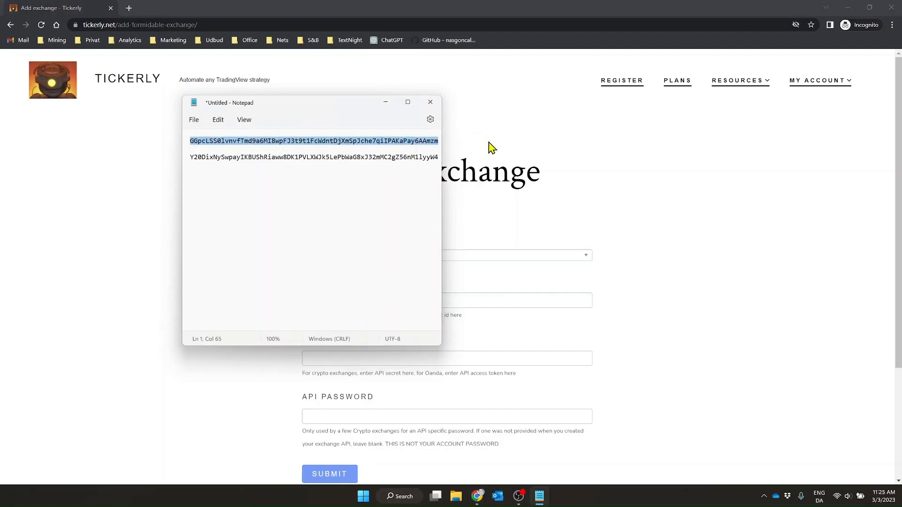
{"action": "left_click", "coordinate": [577, 334]}
{"action": "left_click", "coordinate": [486, 301]}
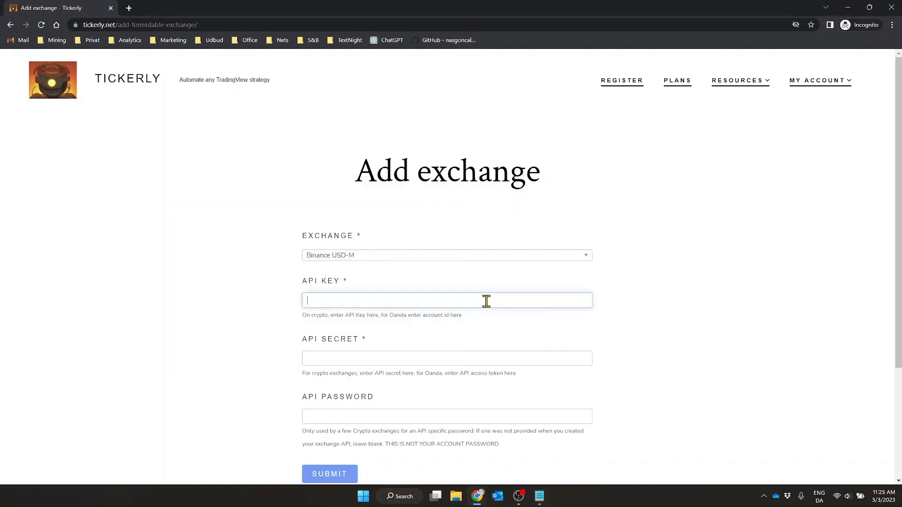
{"action": "right_click", "coordinate": [486, 301]}
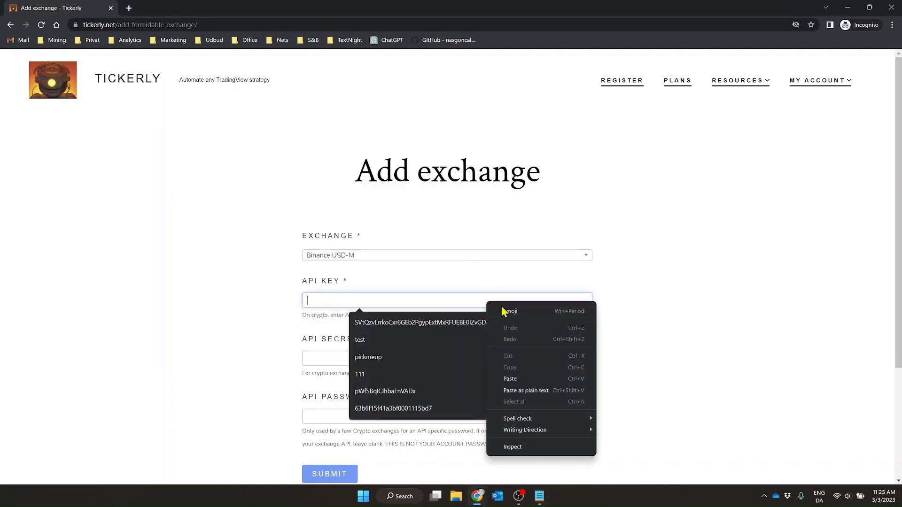
{"action": "left_click", "coordinate": [530, 379]}
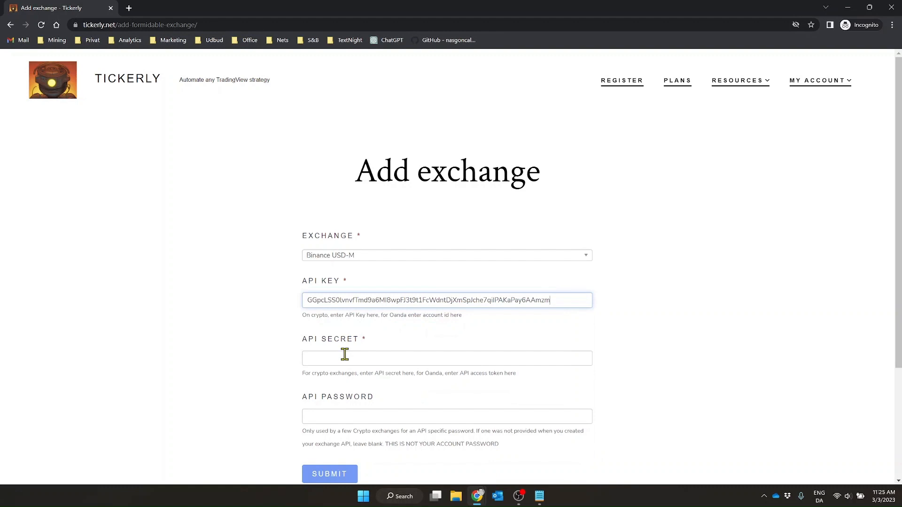
Step: Copy the secret key from the second line of the Notepad document and paste it into Tickerly's API Secret field
{"action": "left_click", "coordinate": [539, 496]}
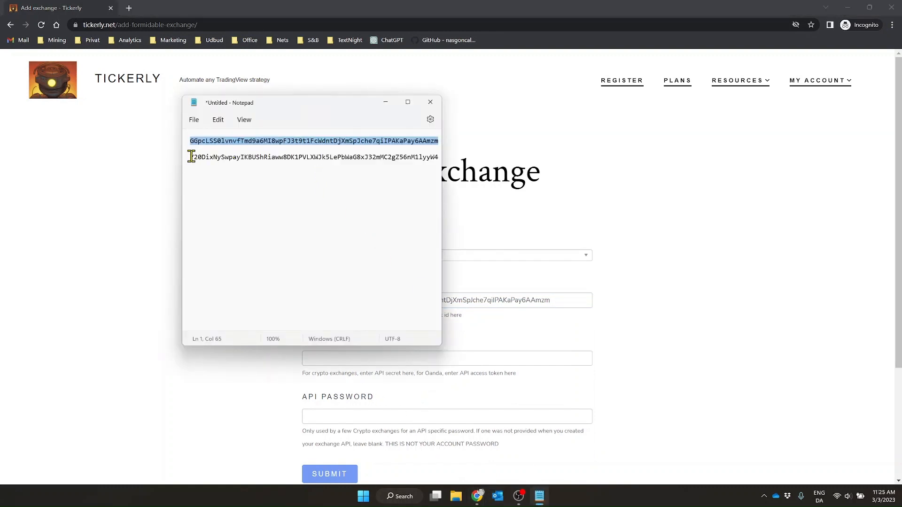
{"action": "left_click_drag", "start_coordinate": [192, 156], "coordinate": [532, 174]}
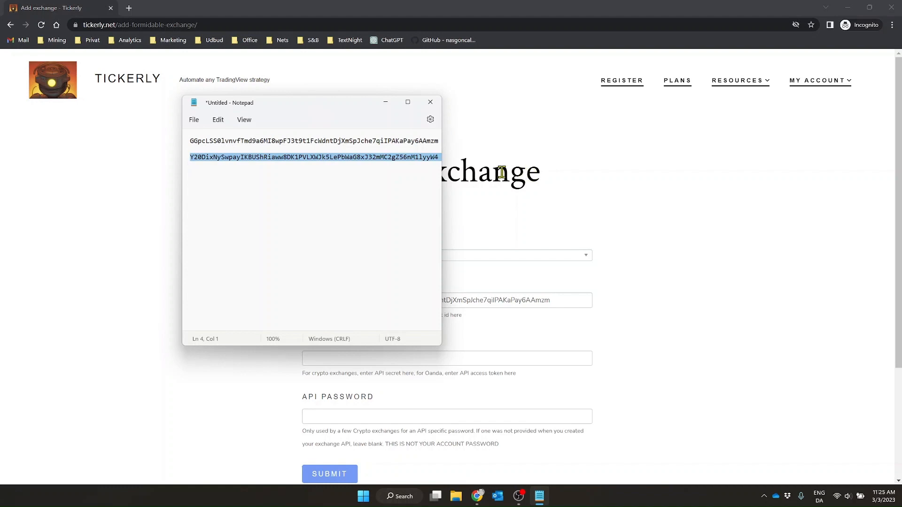
{"action": "right_click", "coordinate": [386, 159]}
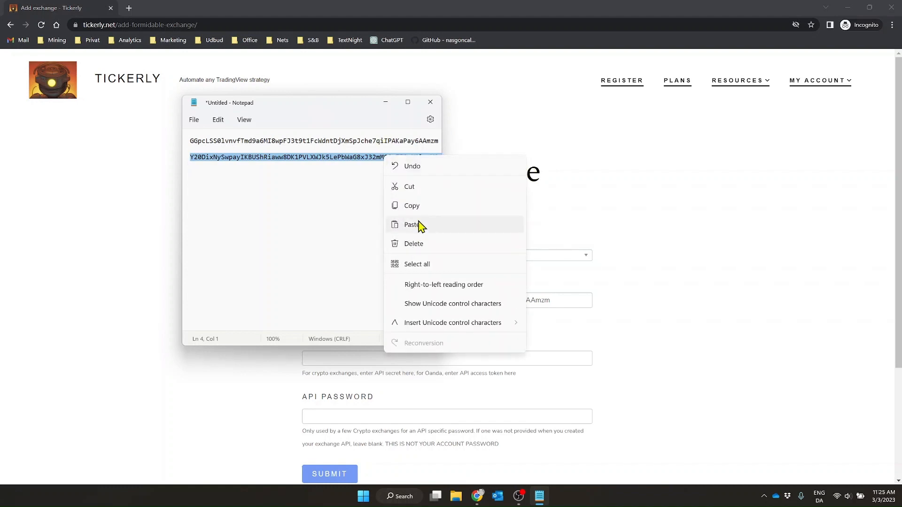
{"action": "left_click", "coordinate": [420, 203]}
{"action": "left_click", "coordinate": [553, 346]}
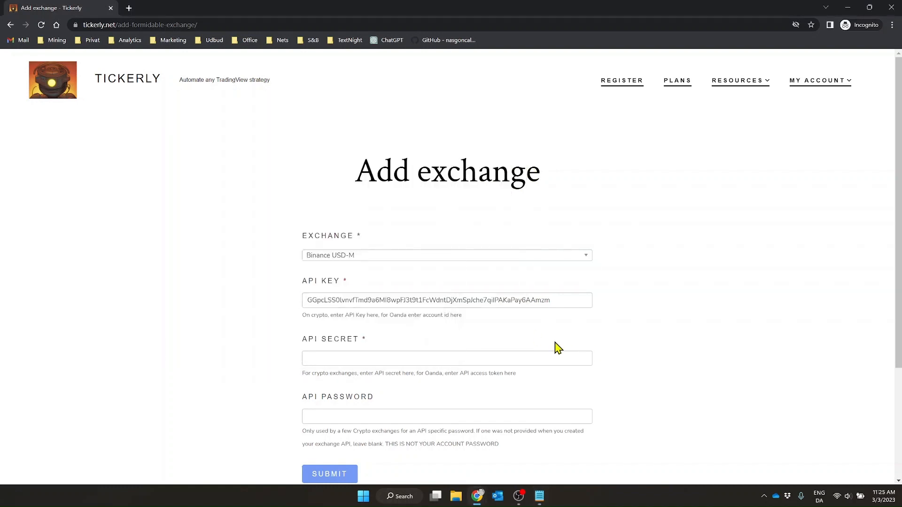
{"action": "left_click", "coordinate": [427, 357]}
{"action": "right_click", "coordinate": [427, 357]}
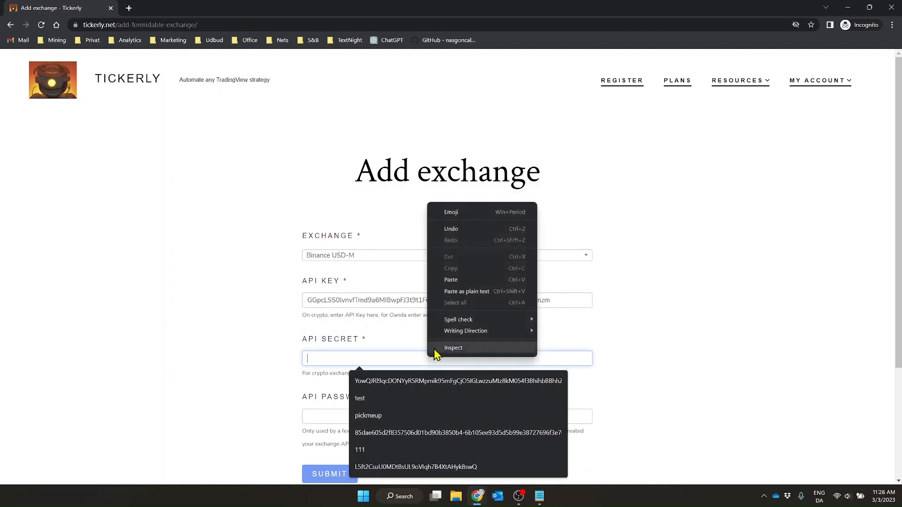
{"action": "left_click", "coordinate": [465, 280]}
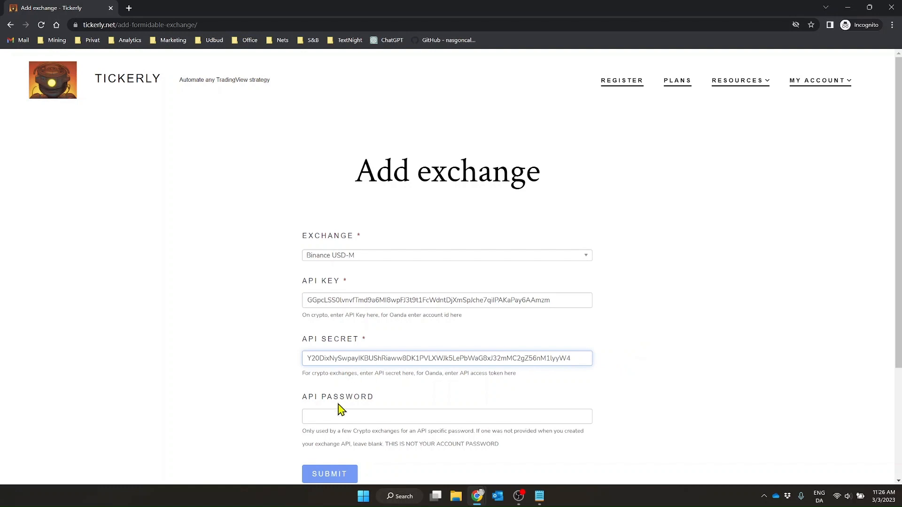
Step: Submit the exchange form with the API password left blank, and review the Binance USD-M entry's pointer and standard alert message
{"action": "scroll", "coordinate": [358, 398], "scroll_direction": "down", "scroll_amount": 1}
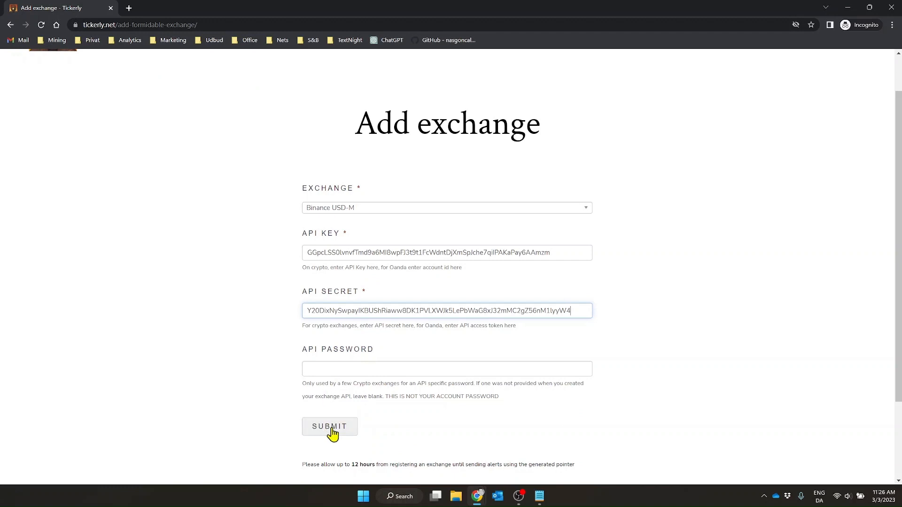
{"action": "scroll", "coordinate": [347, 411], "scroll_direction": "down", "scroll_amount": 1}
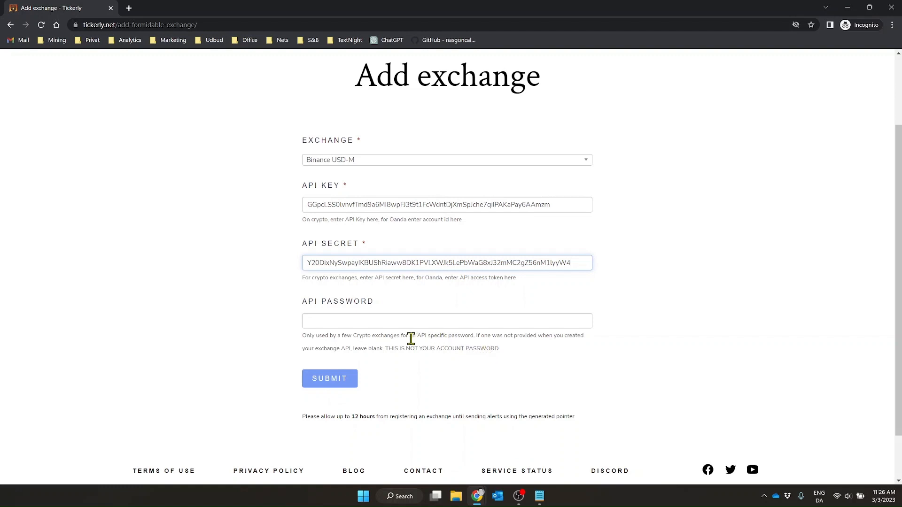
{"action": "left_click", "coordinate": [341, 383]}
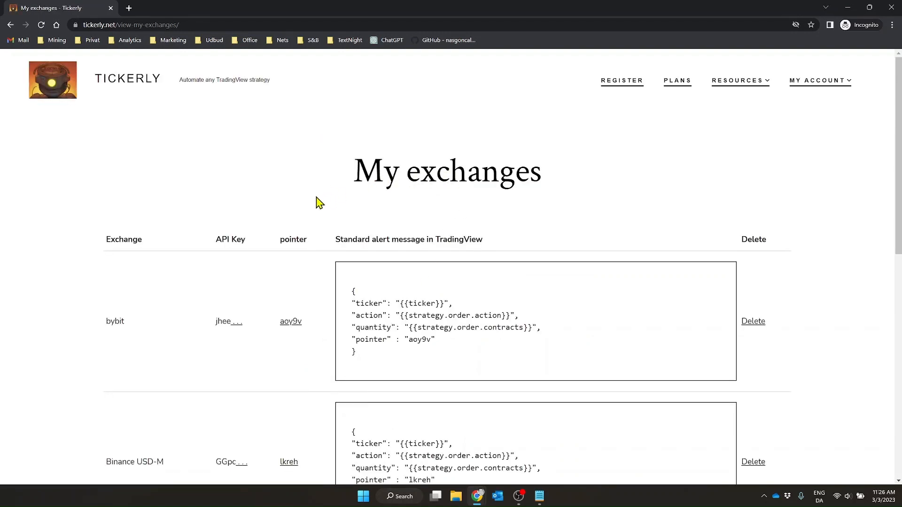
{"action": "scroll", "coordinate": [316, 203], "scroll_direction": "down", "scroll_amount": 3}
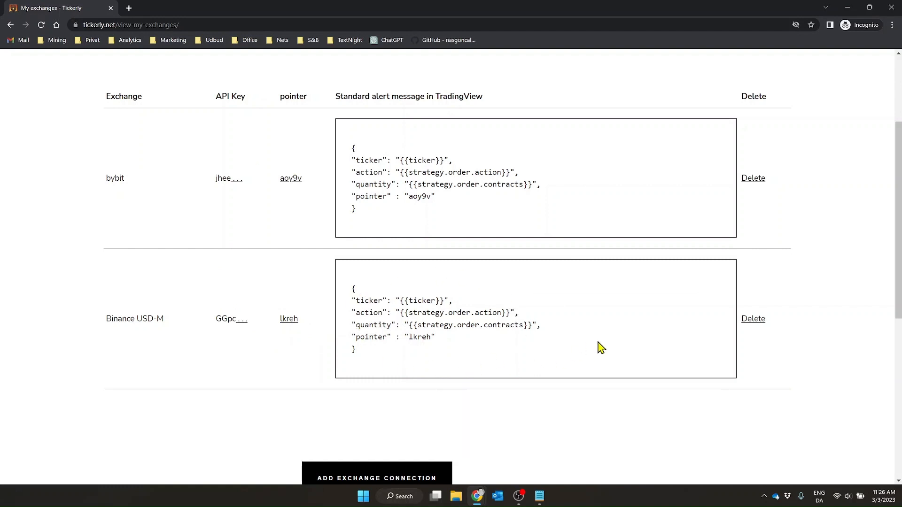
{"action": "scroll", "coordinate": [602, 348], "scroll_direction": "up", "scroll_amount": 1}
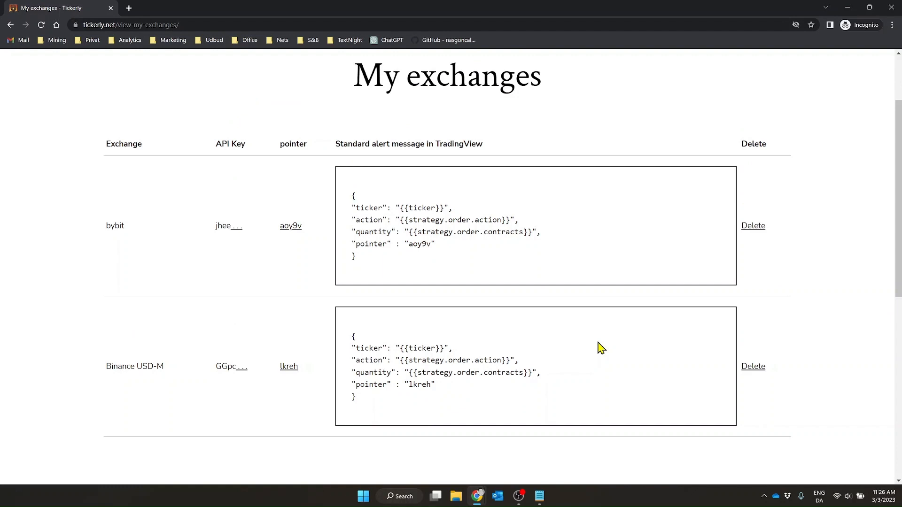